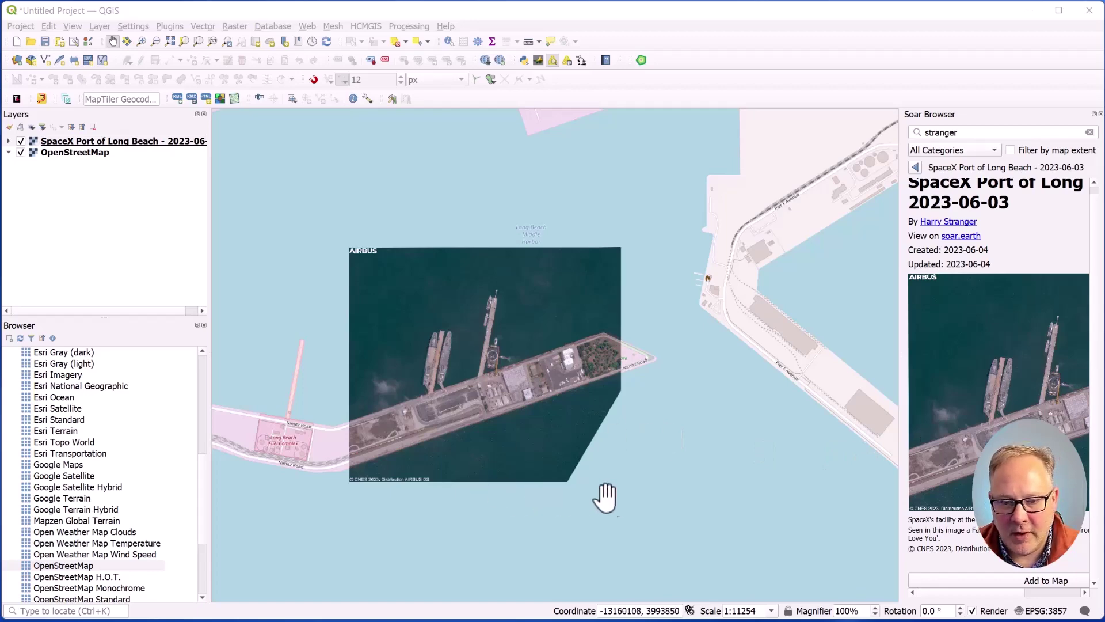
- Pan and zoom the main map to centre the harbour pier
scroll(605, 498, "down", 3)
left_click_drag(561, 395, 503, 266)
scroll(513, 345, "up", 3)
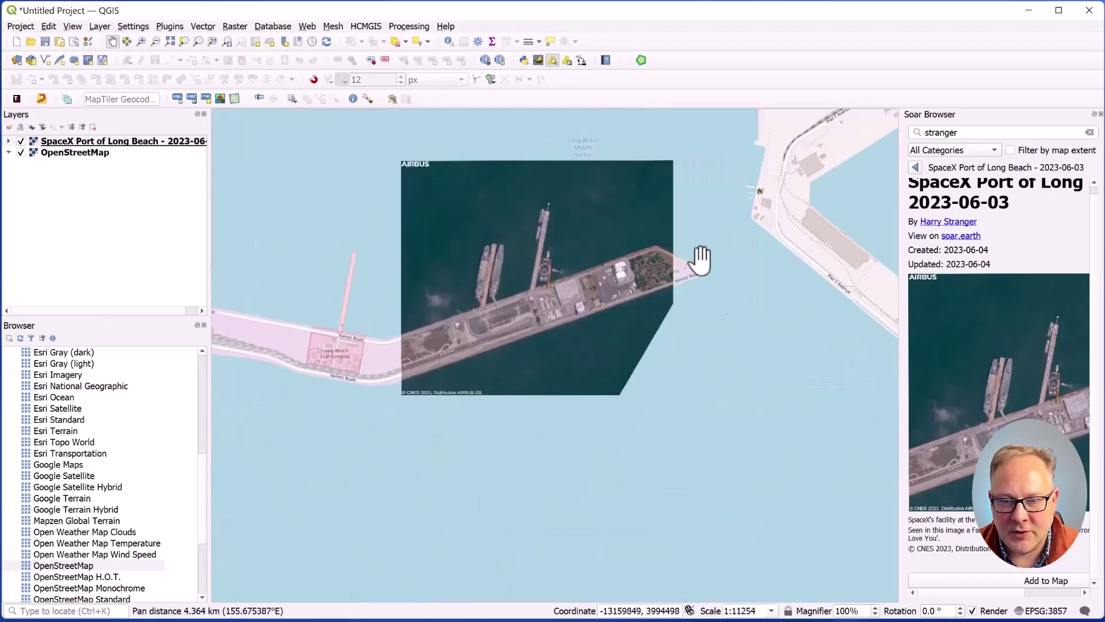
left_click_drag(538, 362, 548, 402)
scroll(540, 282, "up", 1)
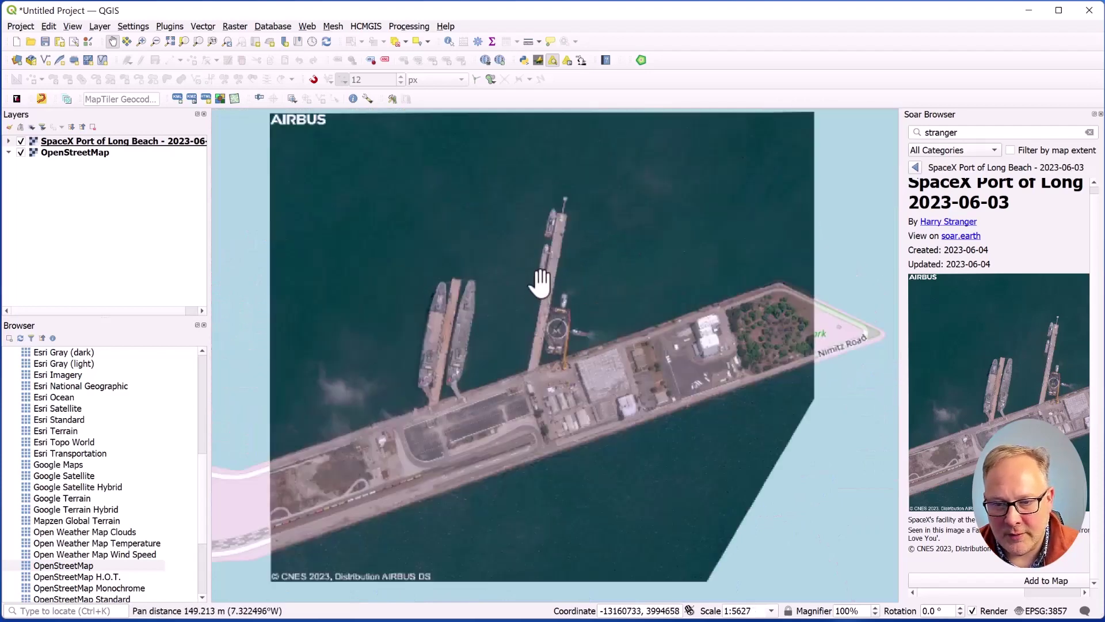
scroll(540, 282, "up", 2)
scroll(489, 345, "down", 1)
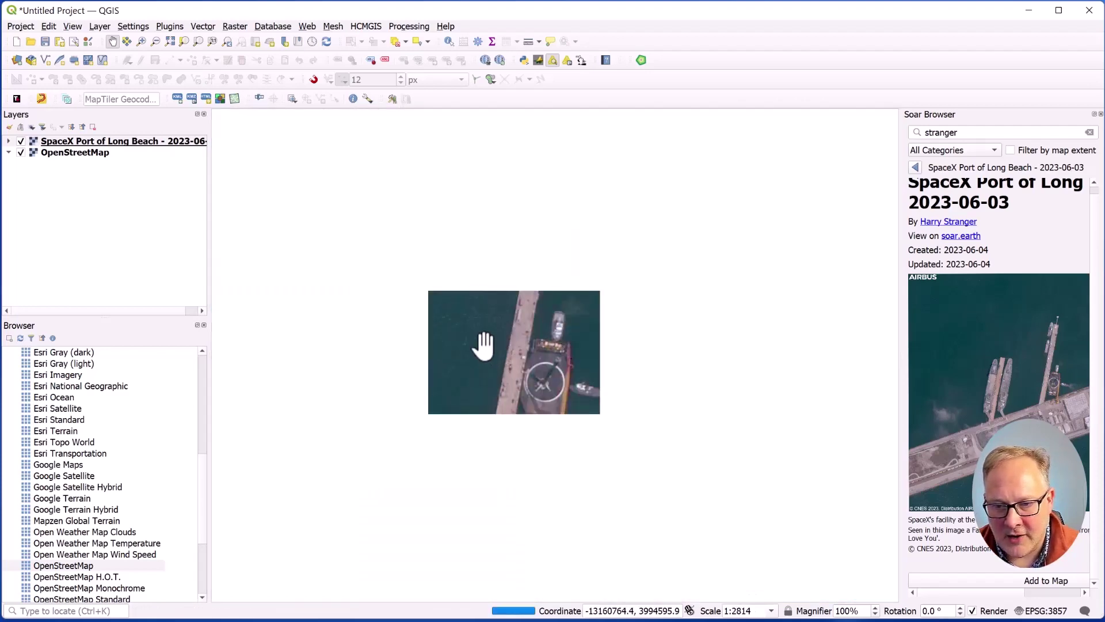
scroll(520, 365, "down", 2)
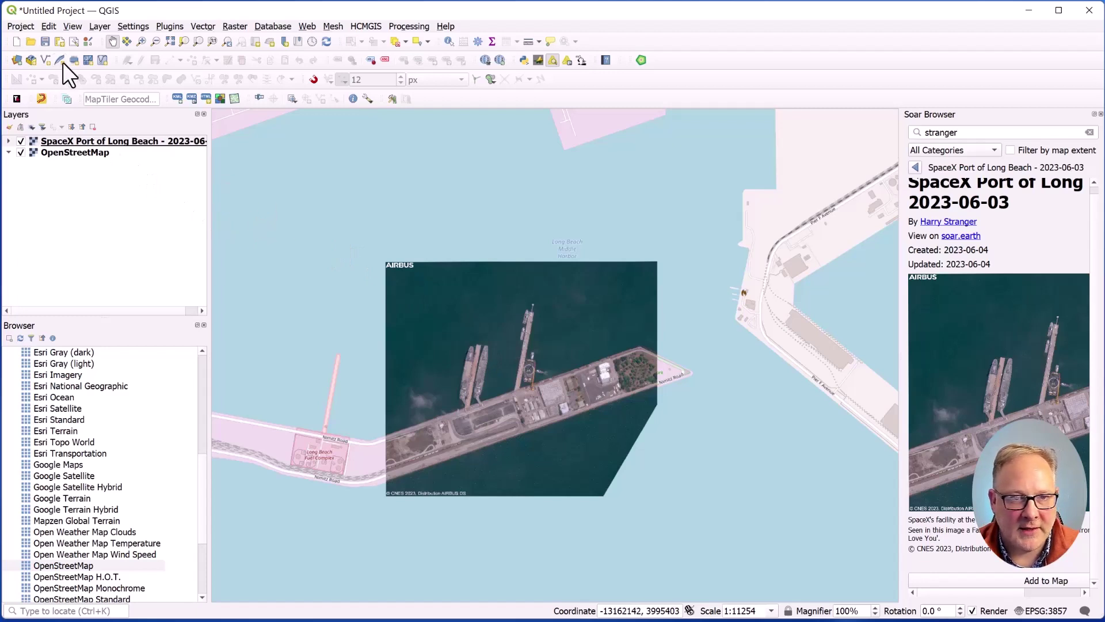
- In the Layout Manager, choose a specific template and browse the Lesson 2 template files
left_click(25, 28)
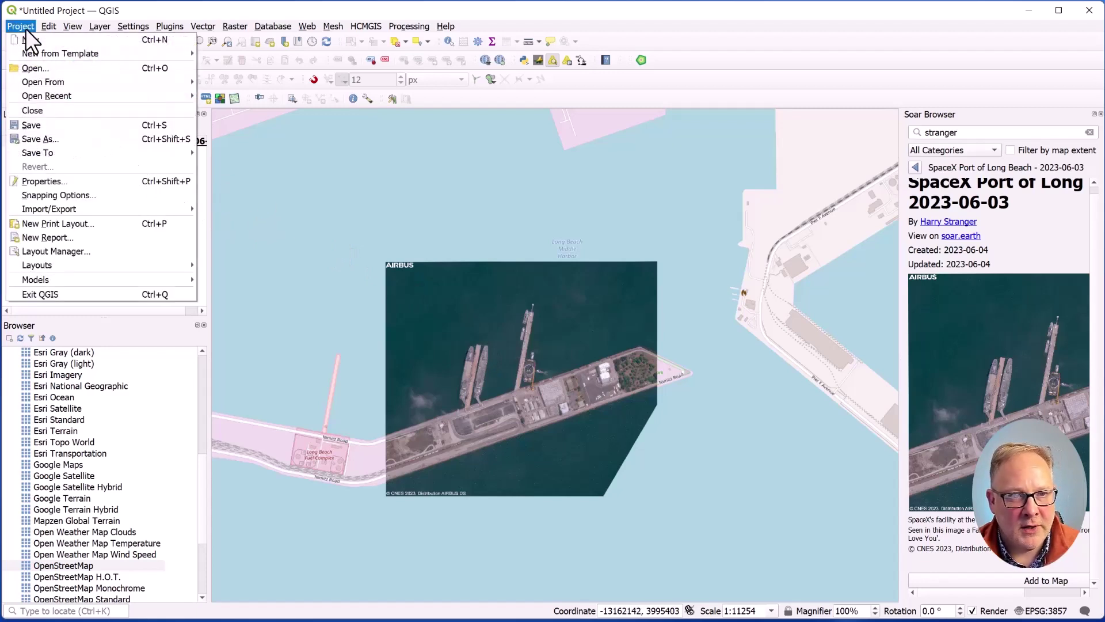
left_click(125, 250)
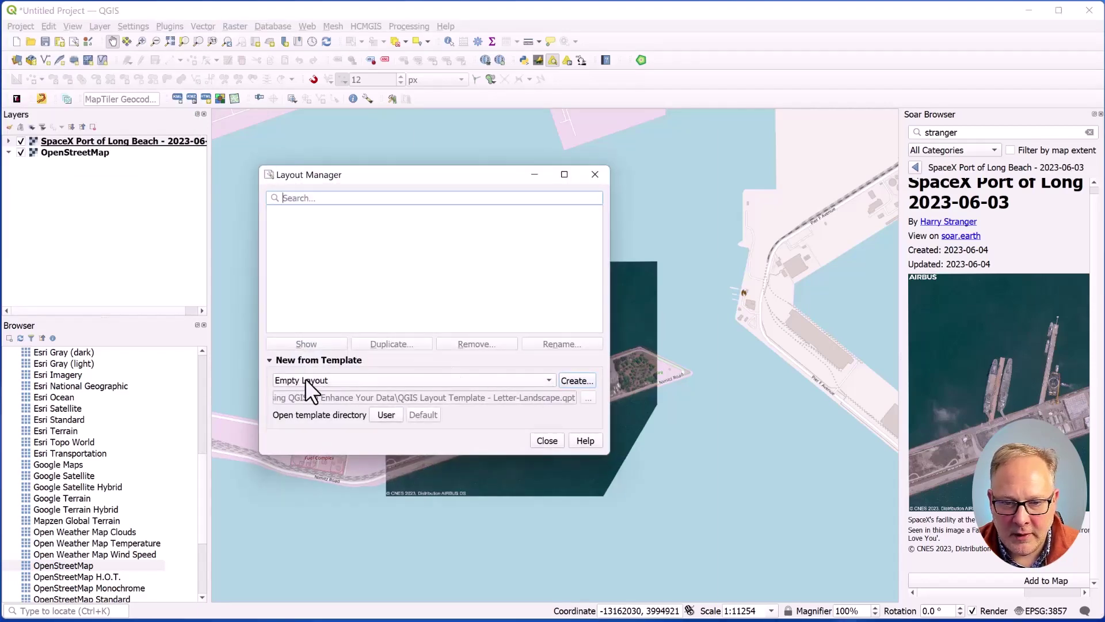
left_click(548, 379)
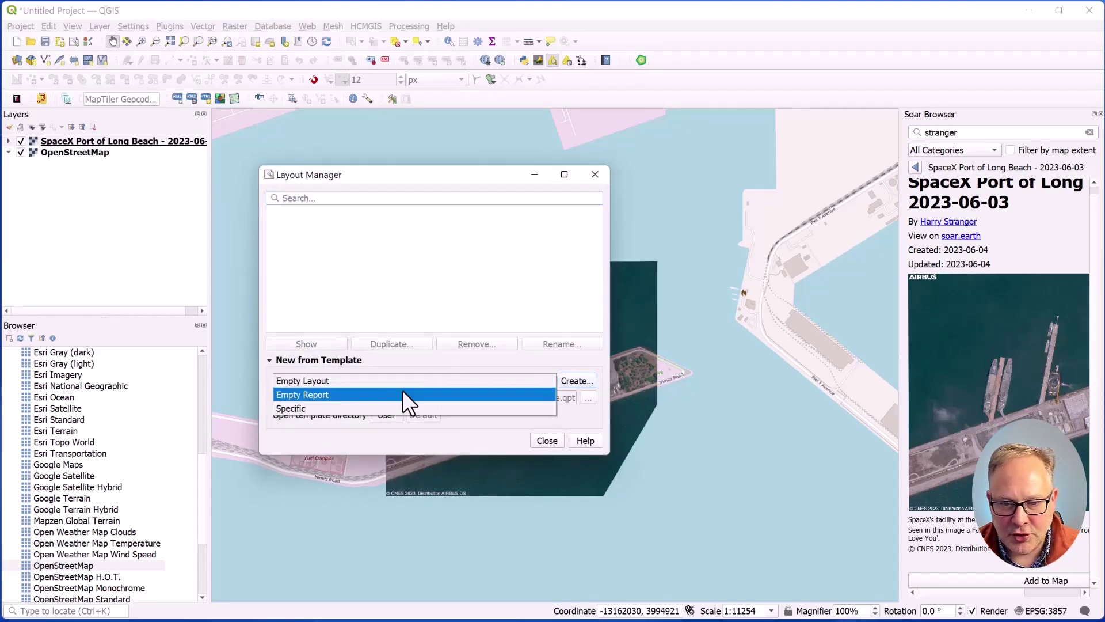
left_click(337, 407)
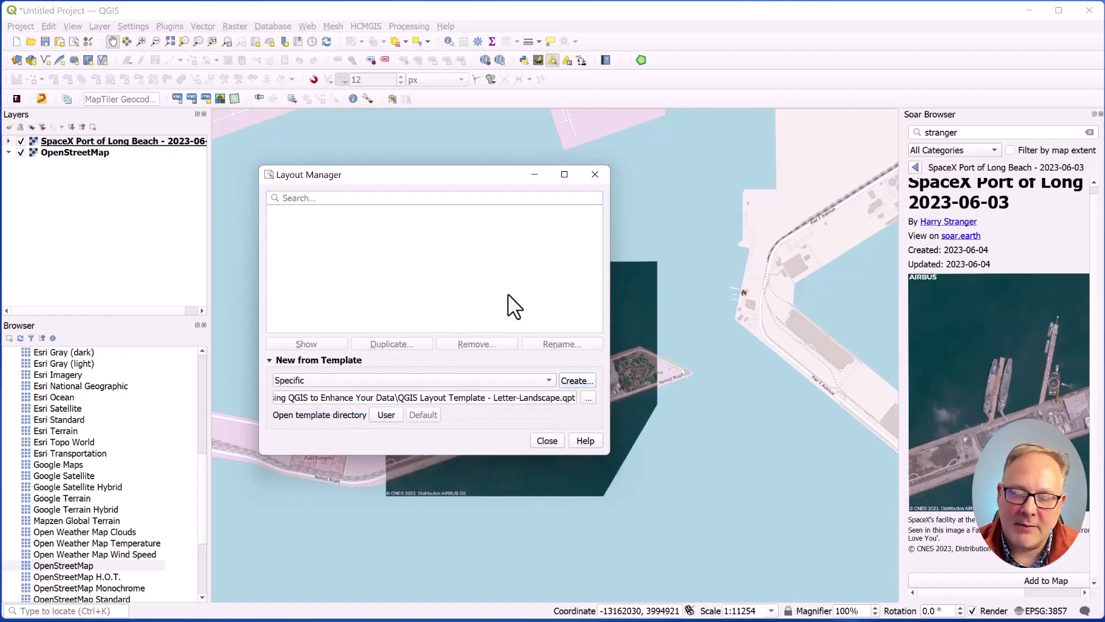
left_click(586, 398)
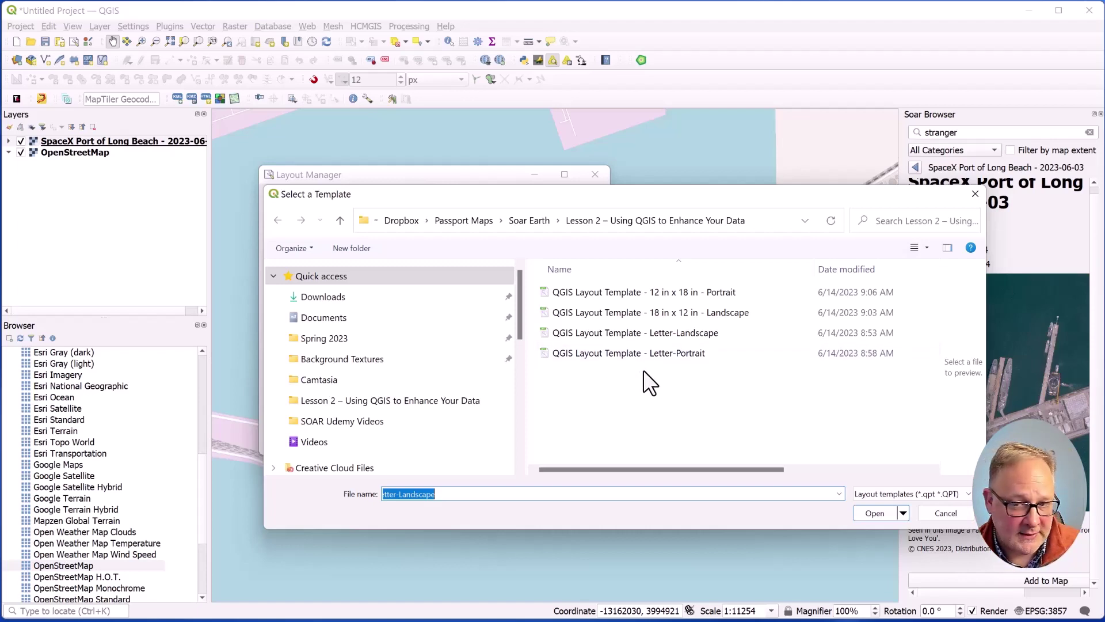
- Load the Letter-Landscape .qpt template and create the layout 'SOAR - Letter - Landscape'
left_click(607, 331)
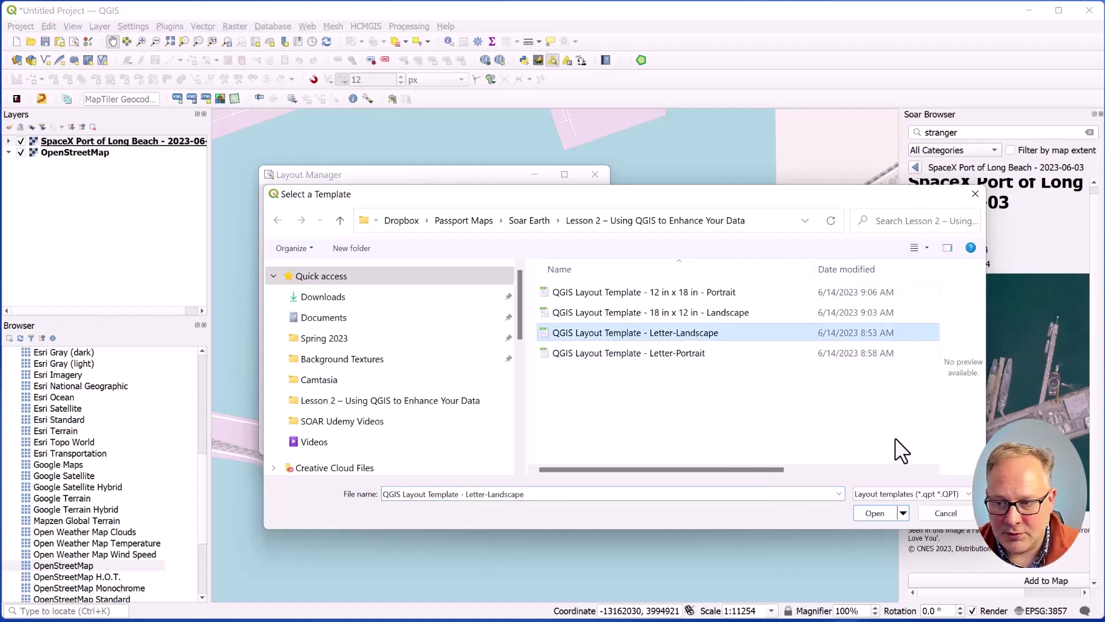
left_click(871, 514)
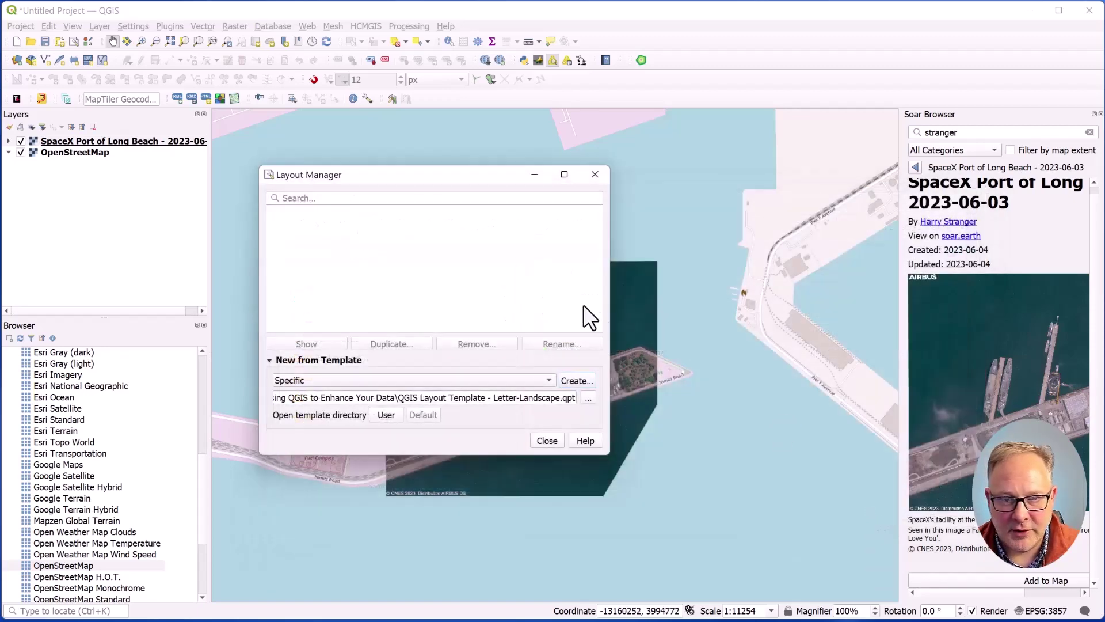
left_click(577, 381)
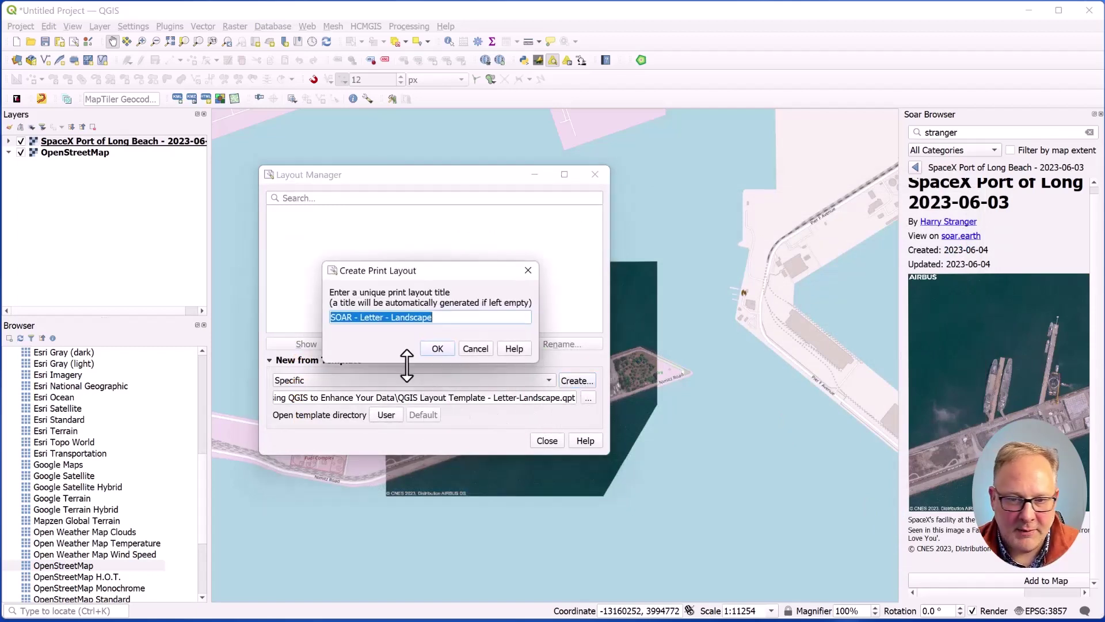
left_click(441, 348)
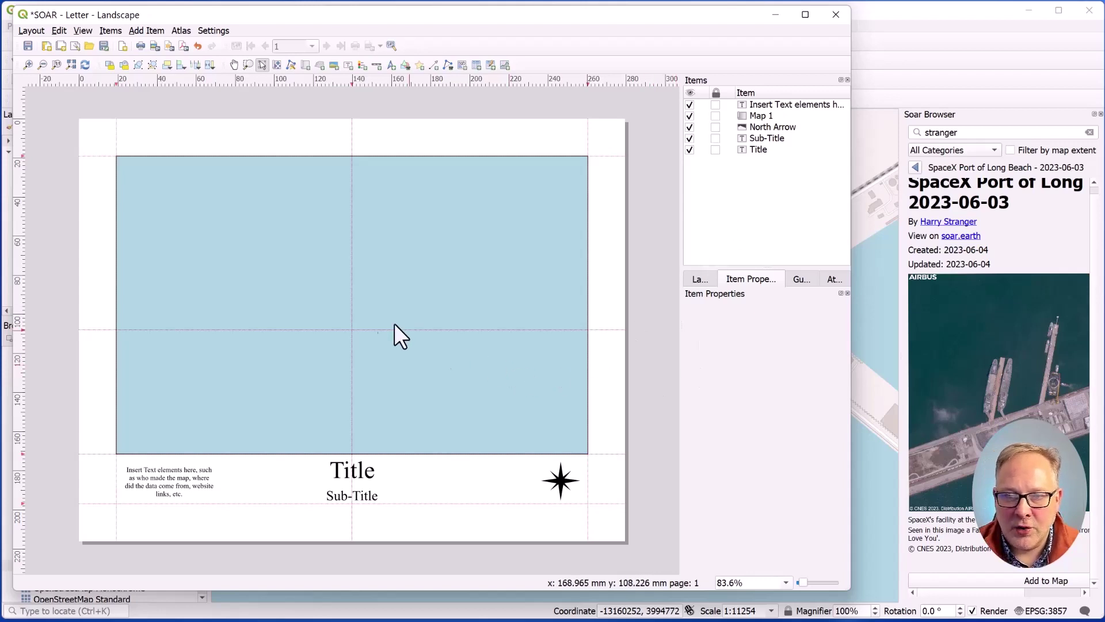
- Set Map 1's extent to match the main canvas, showing the SpaceX pier at scale 15564
left_click(353, 285)
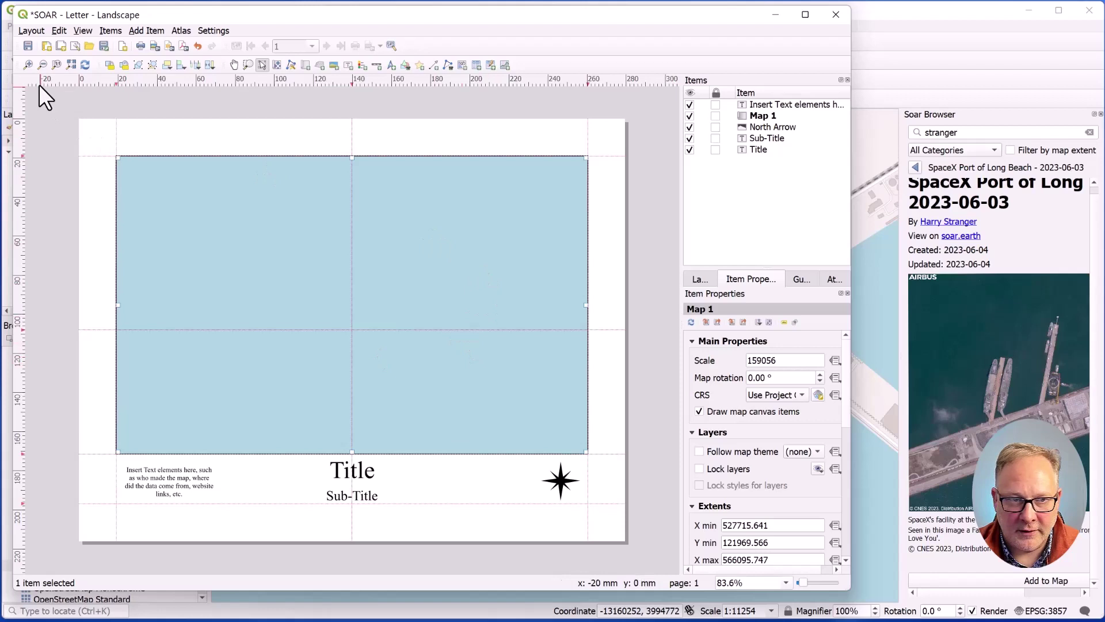
left_click(763, 117)
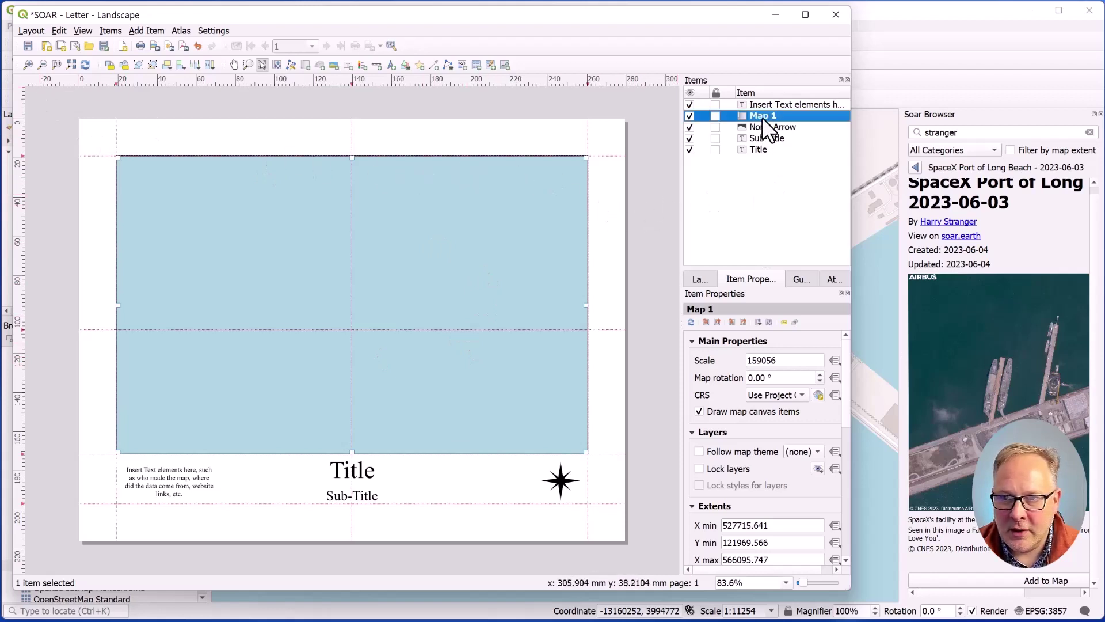
left_click(707, 320)
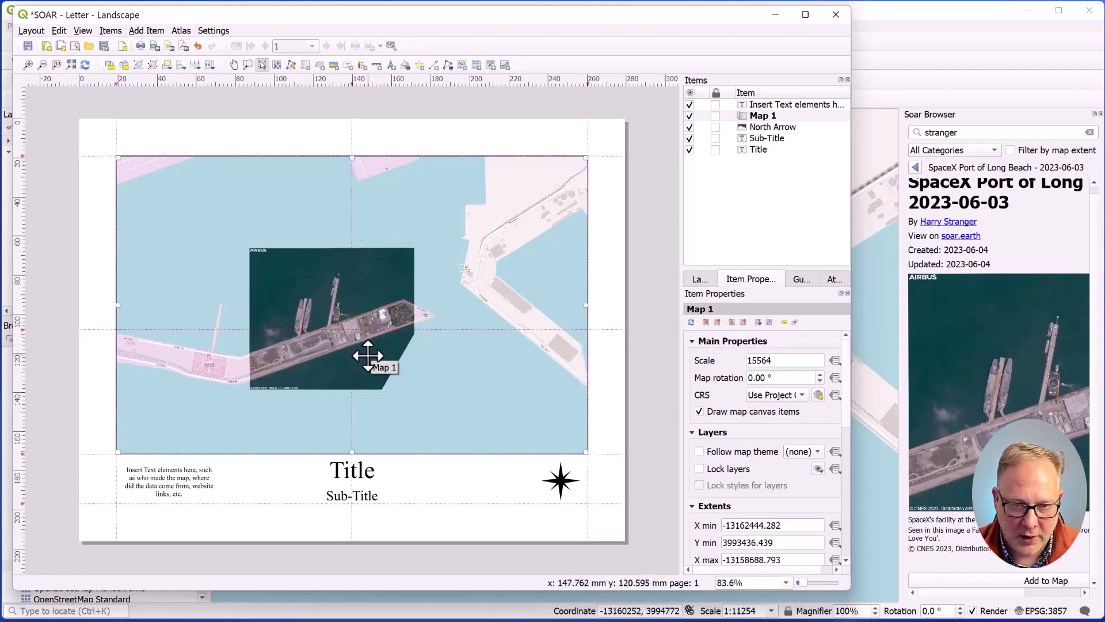
- Recentre the pier image in Map 1, then set its scale to 5000 and finally 4000
left_click(277, 65)
left_click_drag(357, 278, 371, 274)
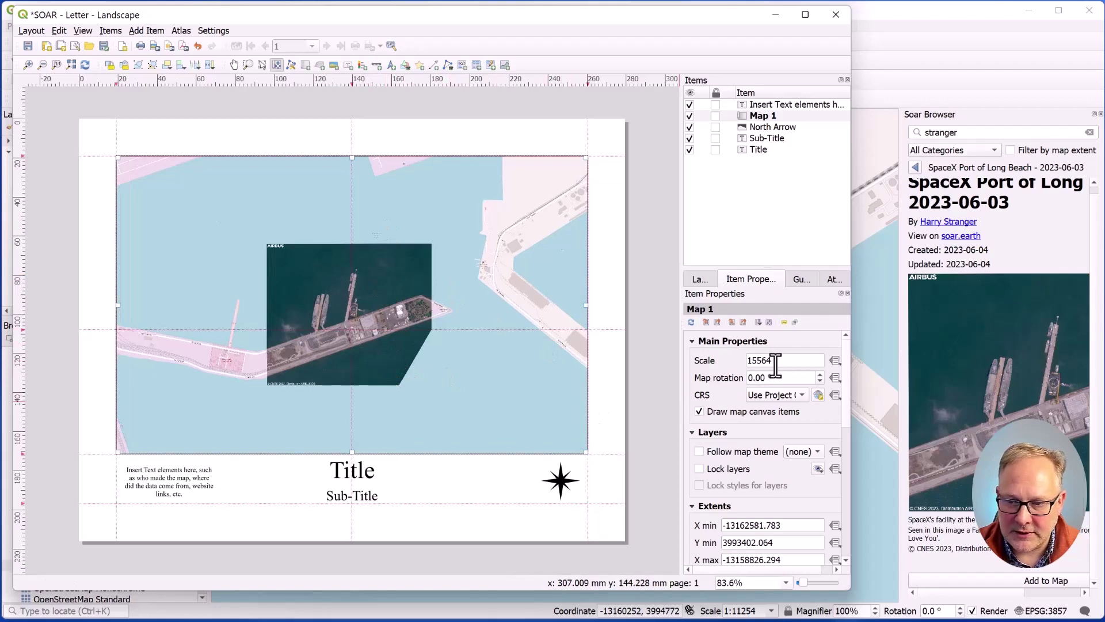
double_click(758, 360)
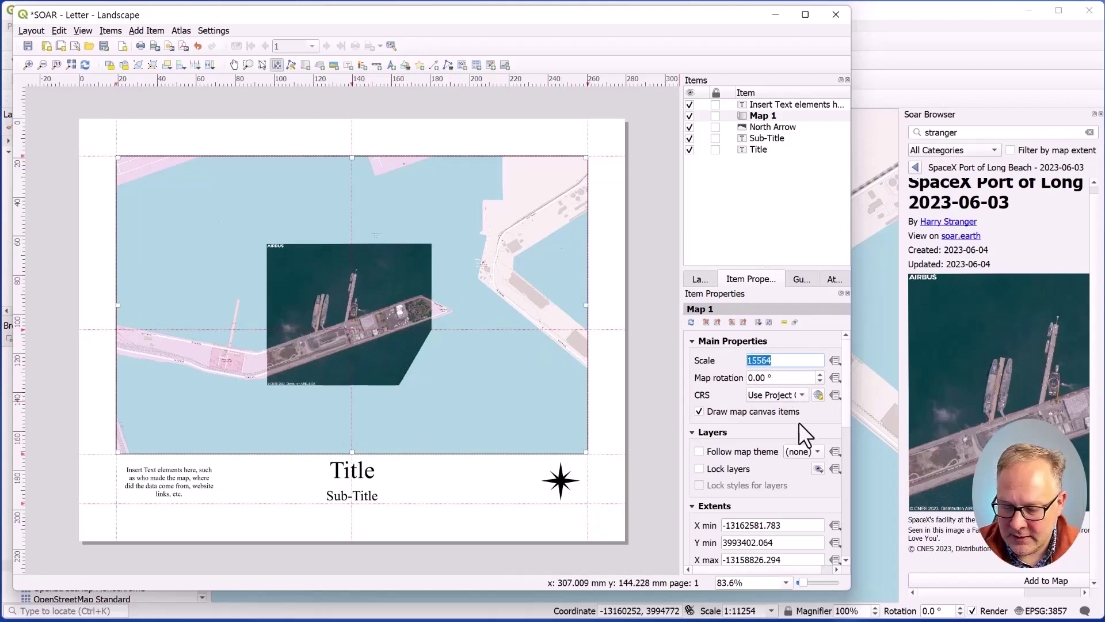
type("5000")
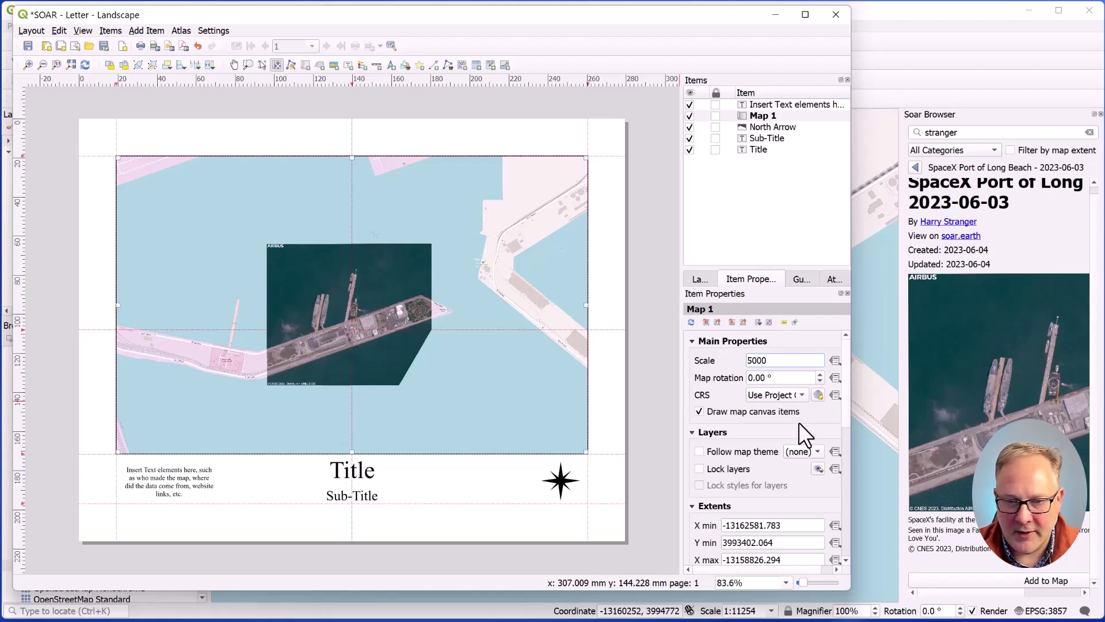
key("Return")
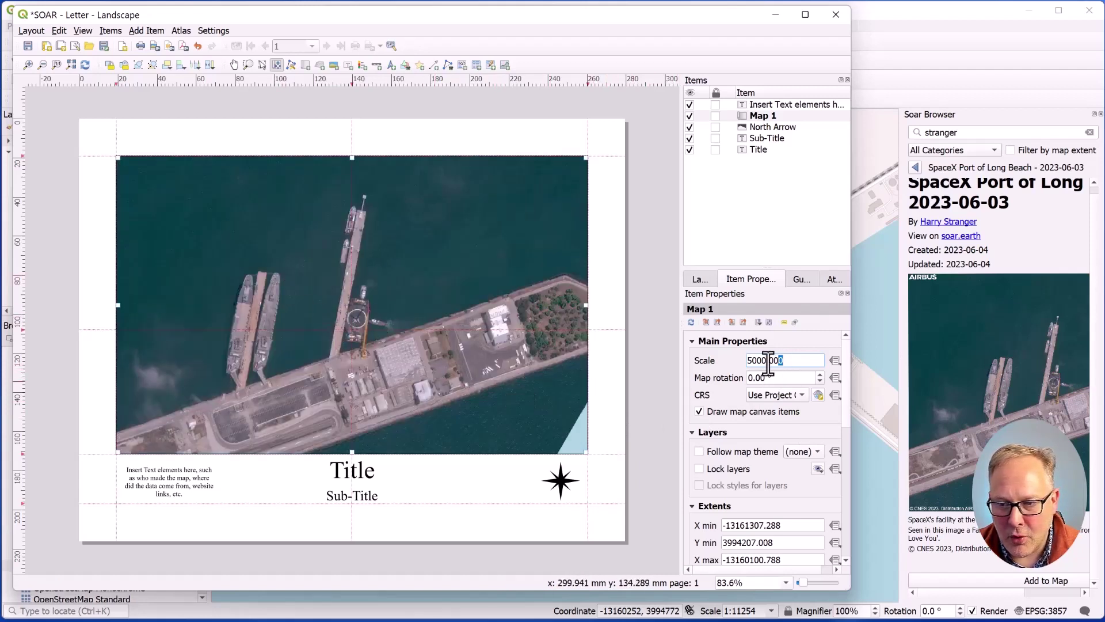
left_click_drag(784, 361, 741, 362)
type("4000")
key("Return")
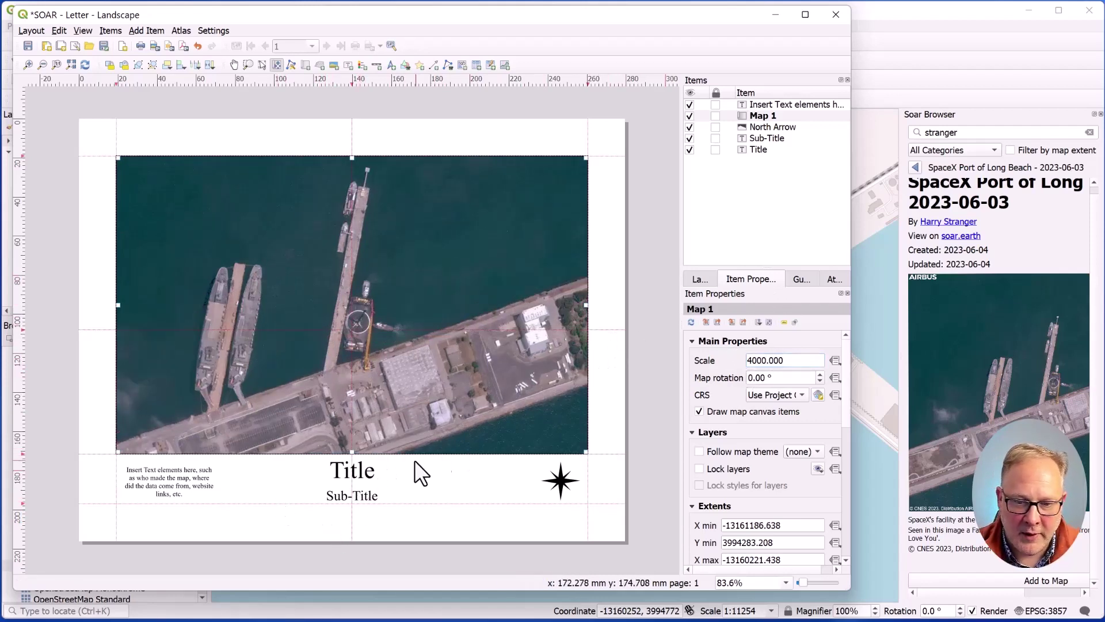
left_click(358, 461)
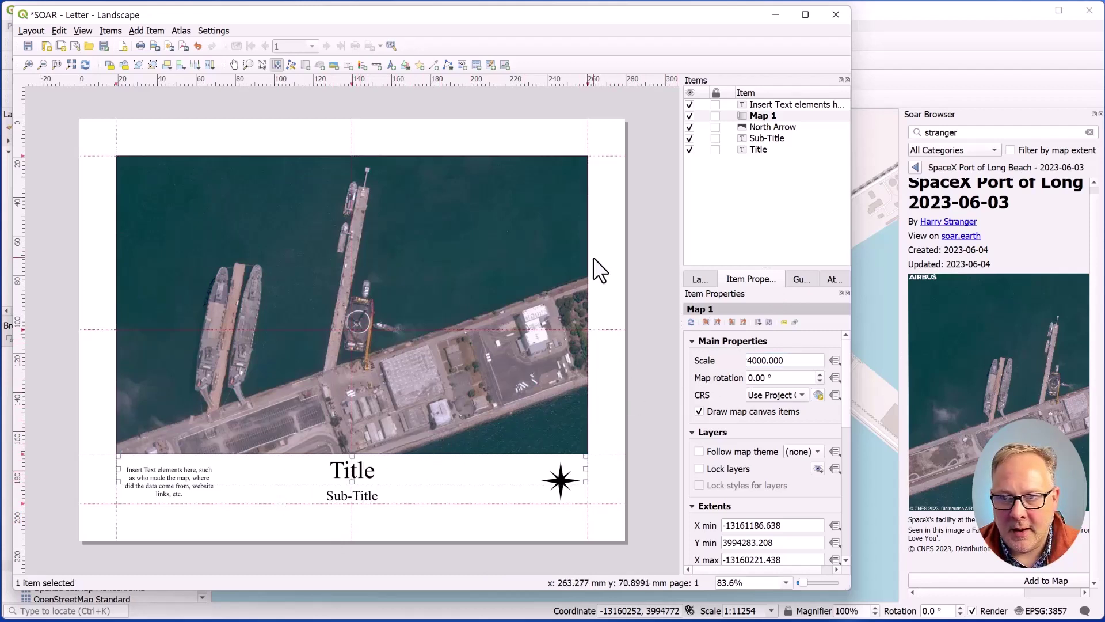
- Replace the title label's text 'Title' with 'Space X'
left_click(757, 149)
double_click(730, 339)
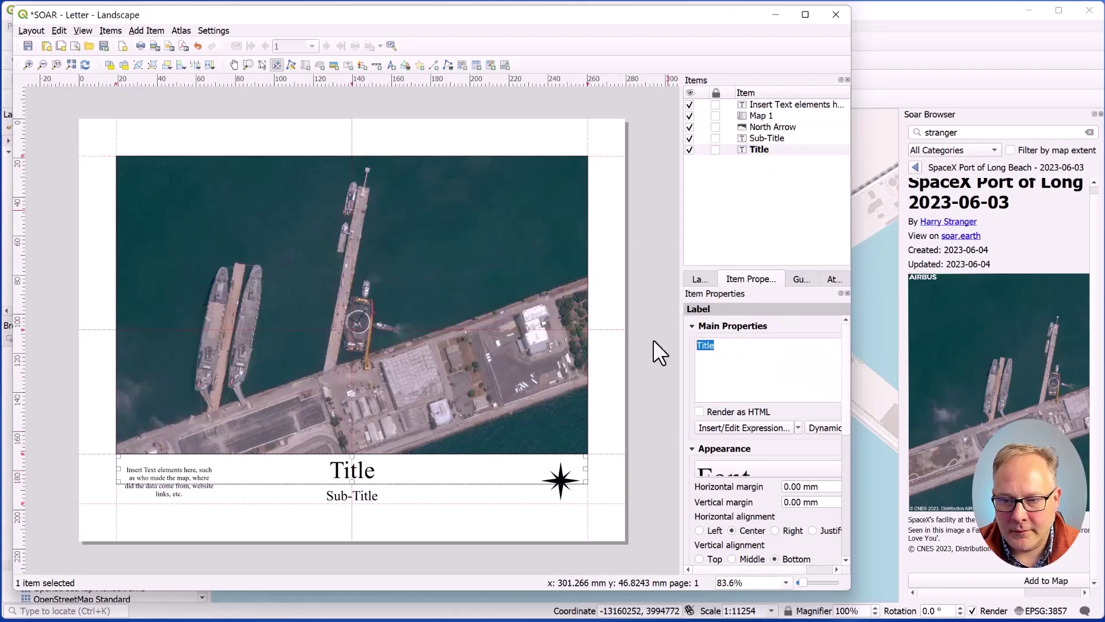
type("Space X")
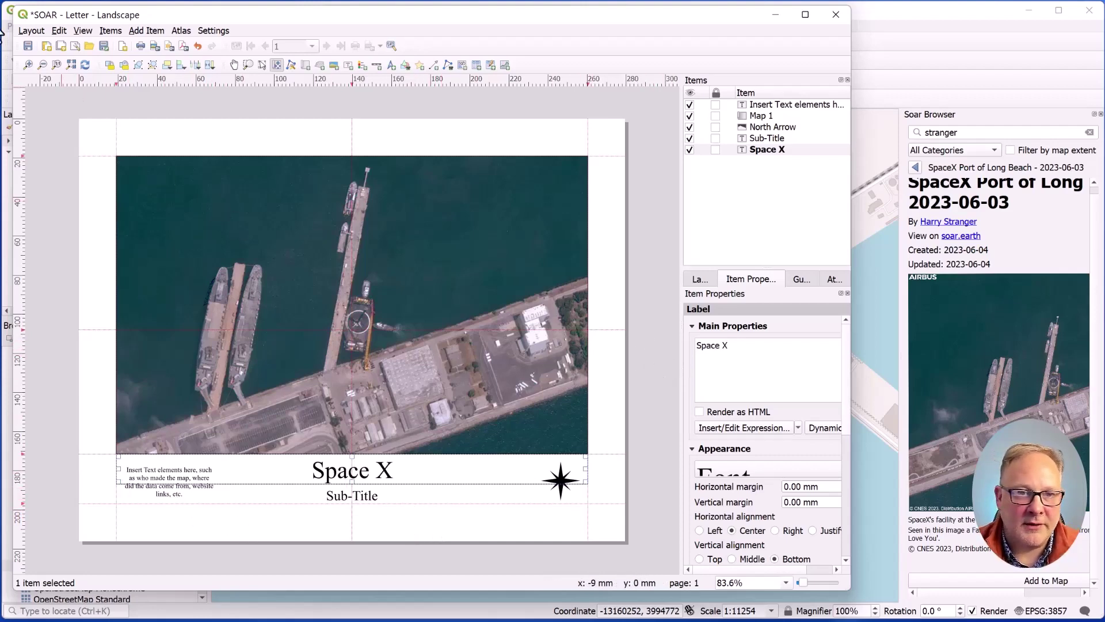
left_click(30, 31)
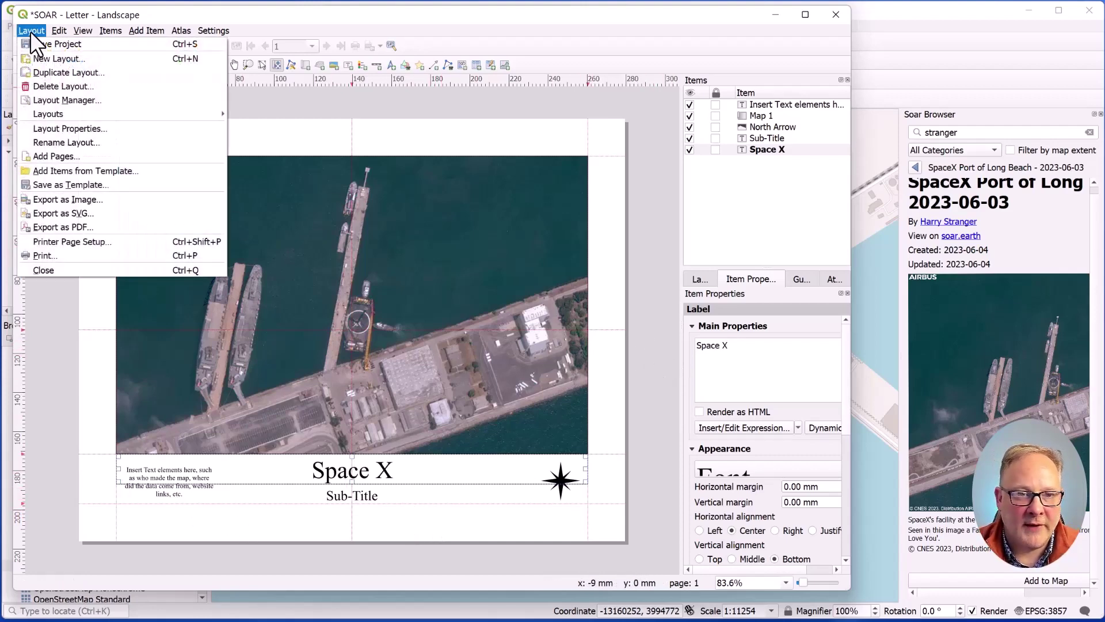
left_click(102, 198)
left_click(601, 403)
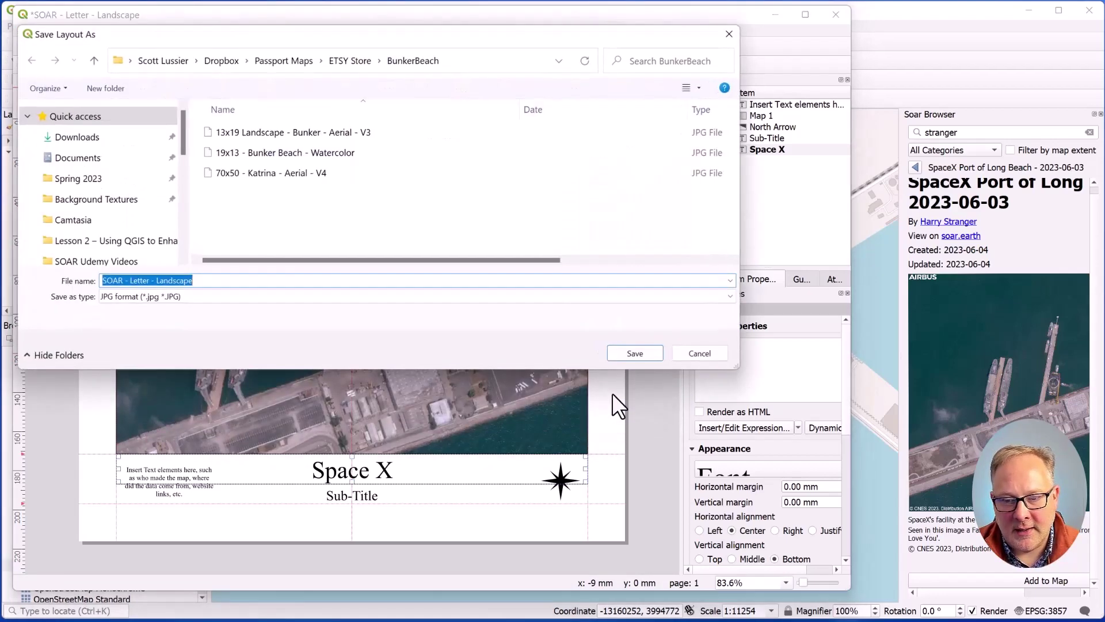
left_click(729, 294)
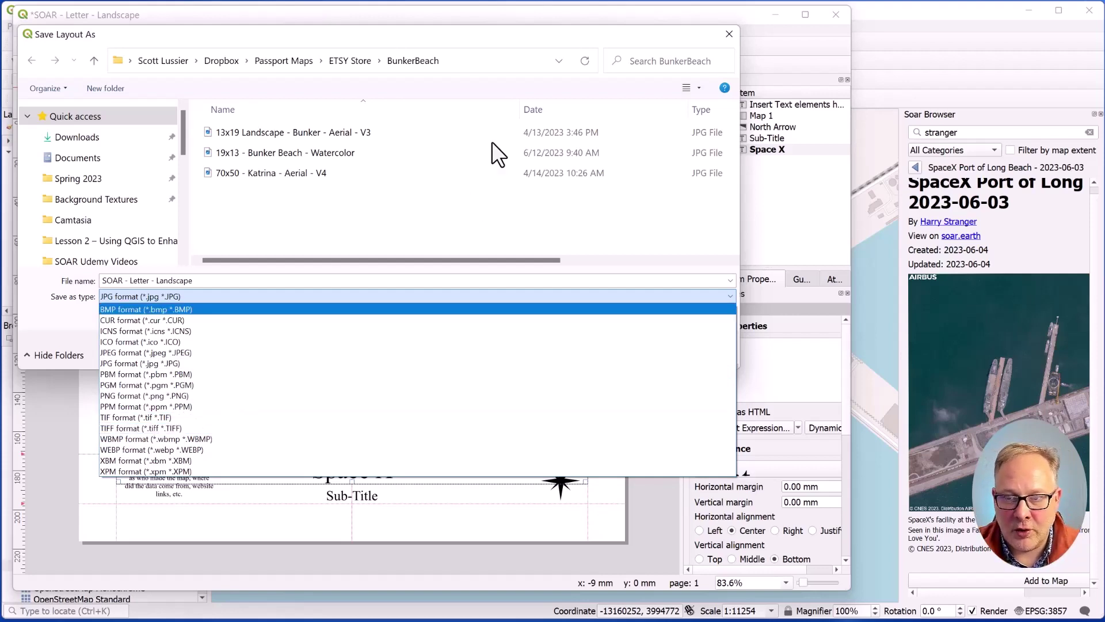
left_click(558, 34)
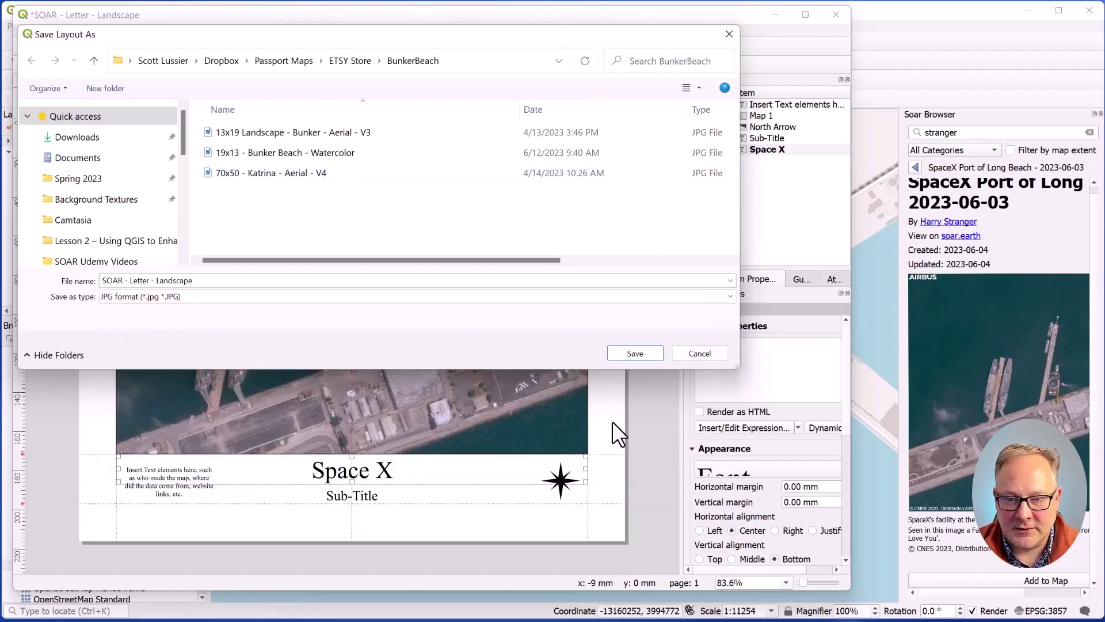
left_click(700, 353)
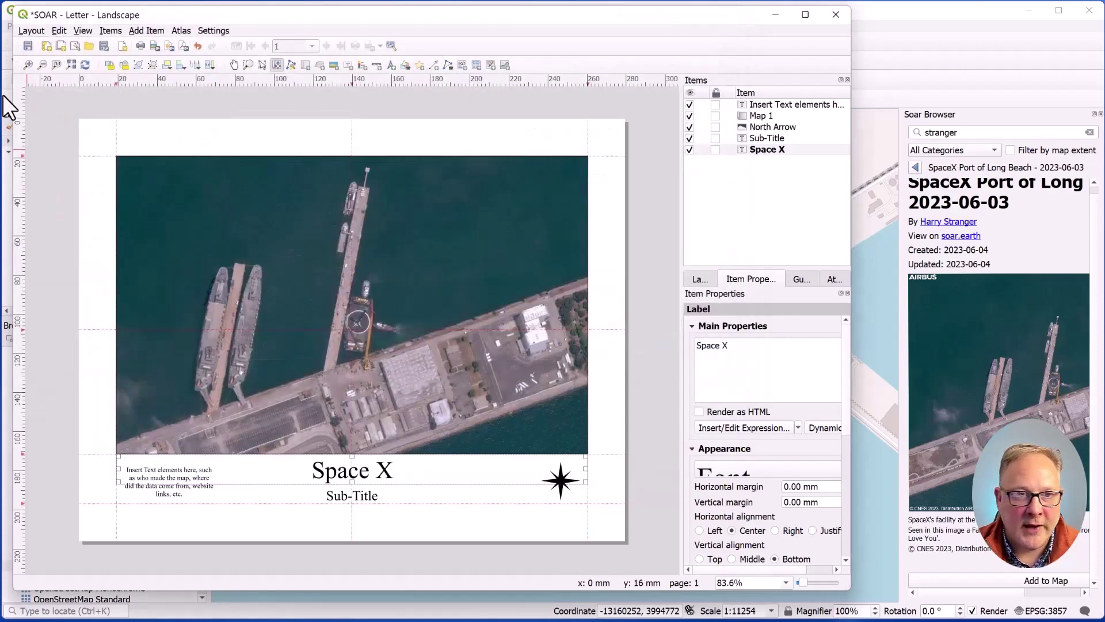
left_click(31, 31)
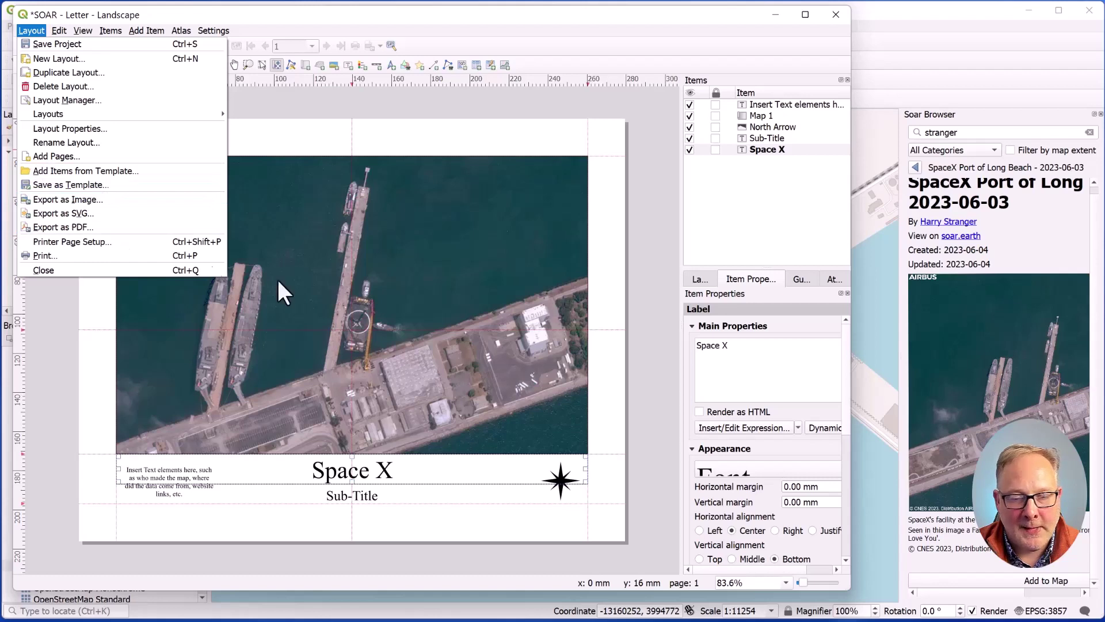
left_click(500, 11)
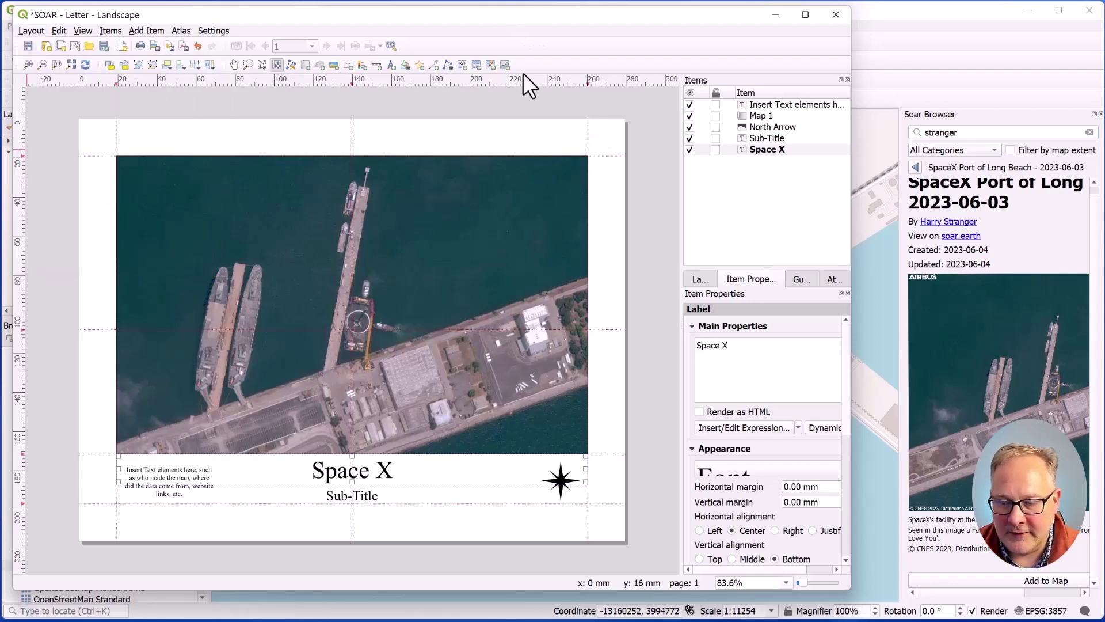